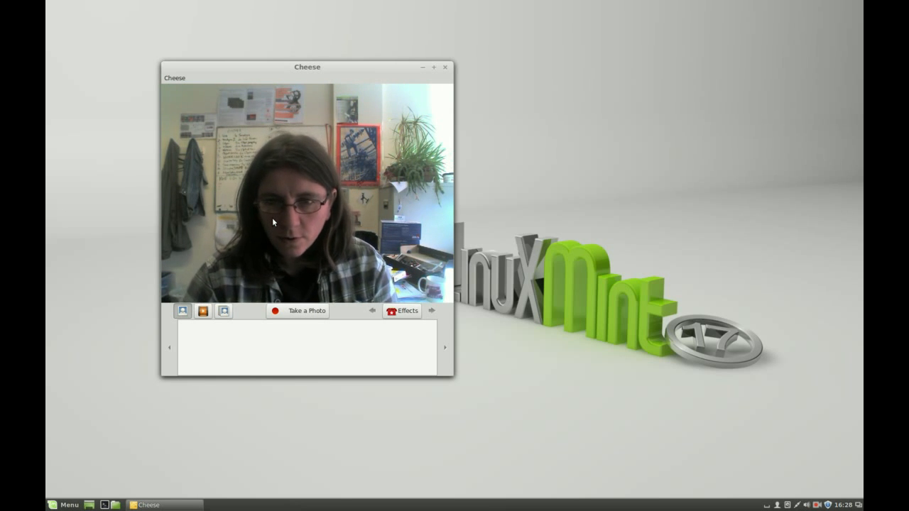
Launch the OpenShot Video Editor from the Sound & Video applications
click(65, 505)
mouse_move(152, 359)
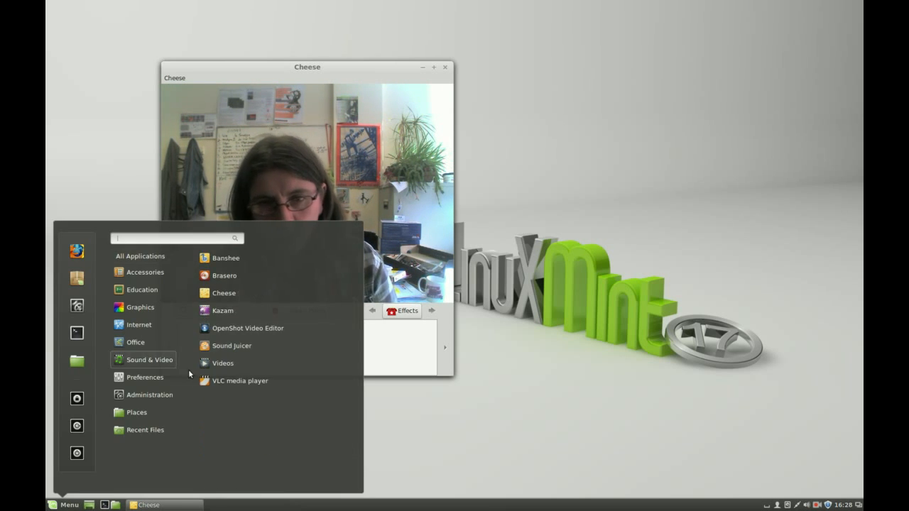
click(288, 326)
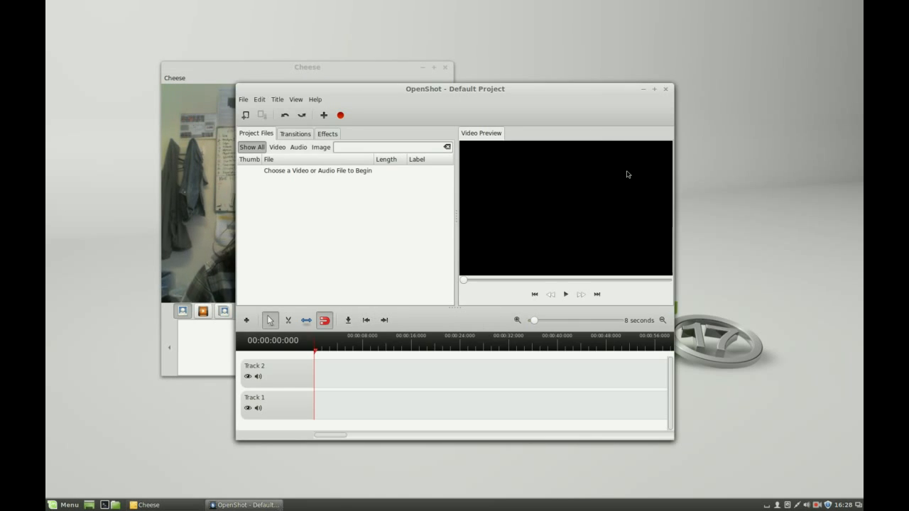
Arrange the OpenShot and Cheese windows beside each other, enlarge OpenShot, and bring the Cheese webcam window to the front
drag(495, 89, 574, 5)
drag(285, 67, 194, 155)
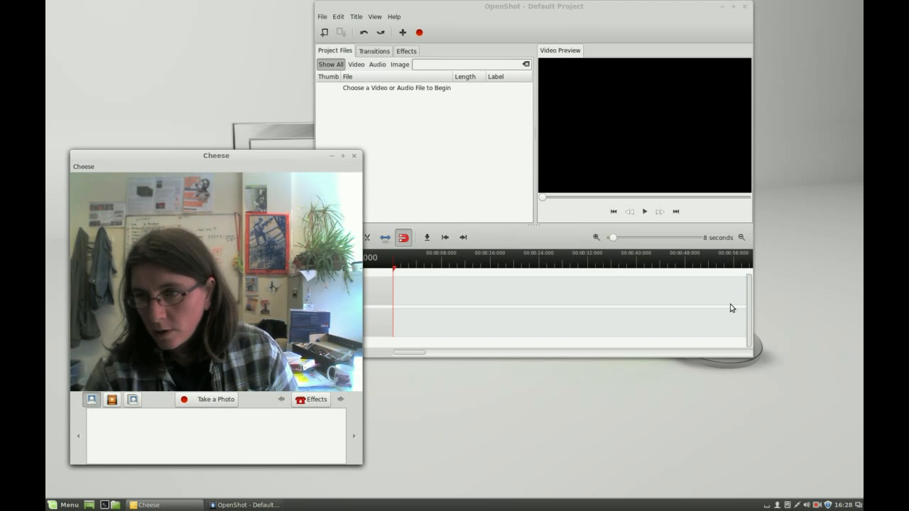
drag(760, 361, 859, 468)
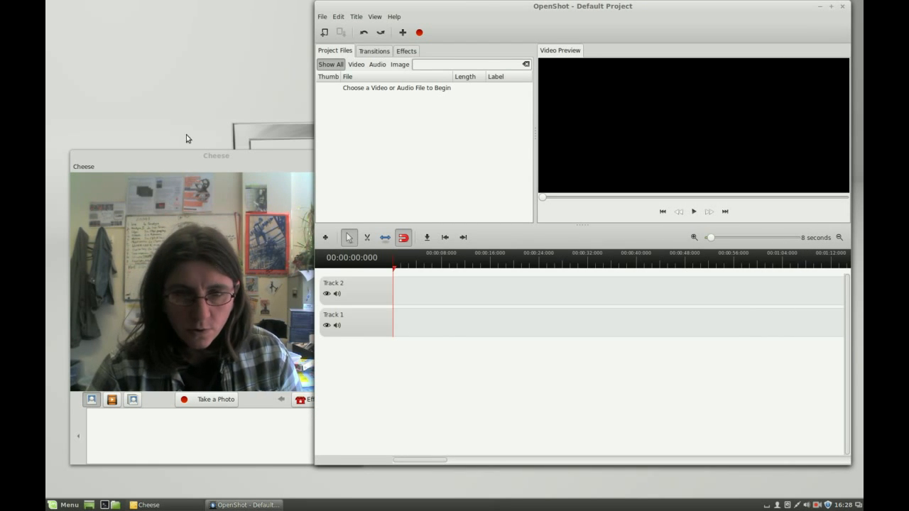
click(194, 158)
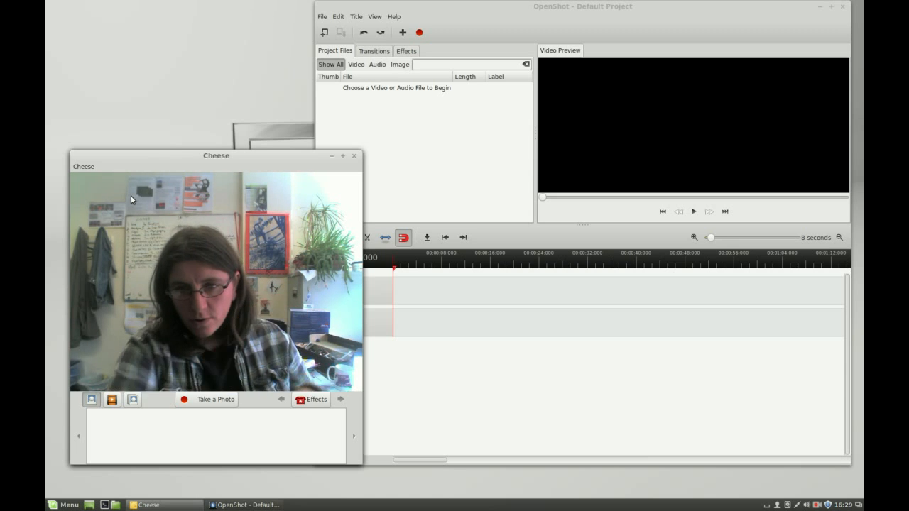
Finish the running screen recording so it is saved as a screencast
click(815, 505)
click(815, 506)
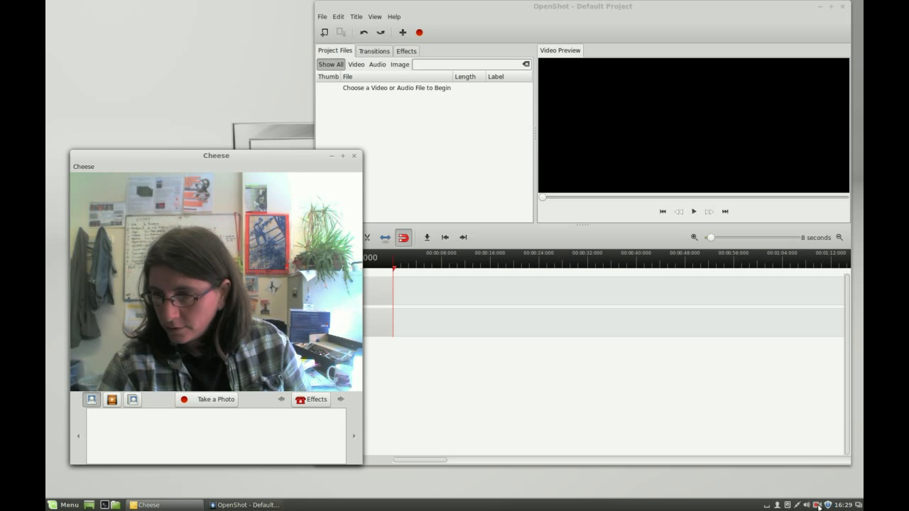
click(815, 505)
click(805, 486)
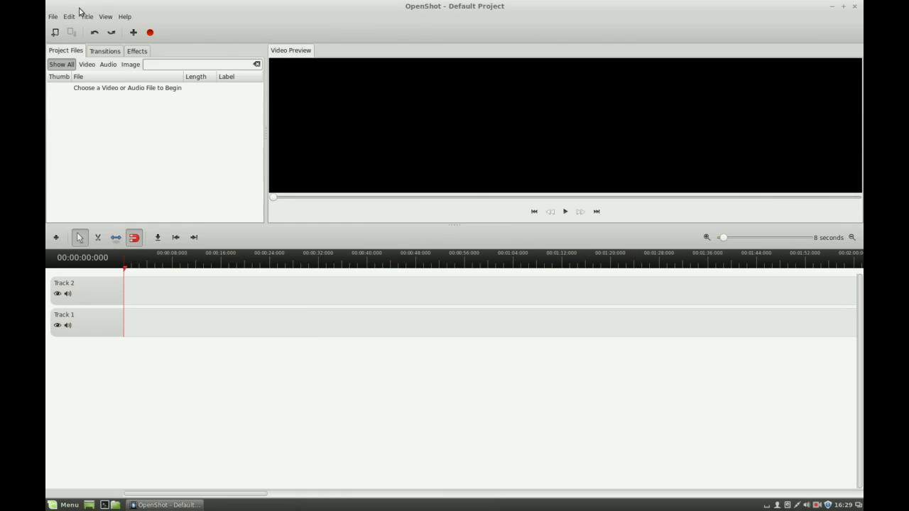
click(52, 17)
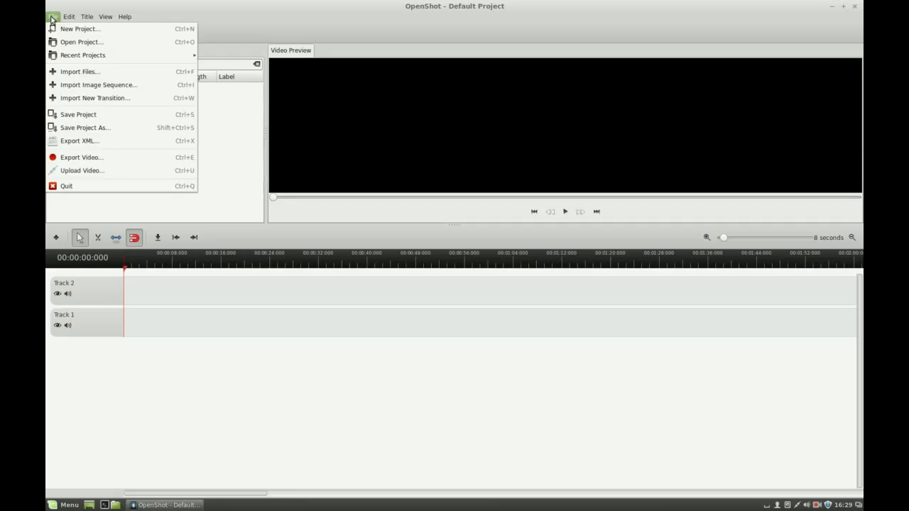
click(76, 72)
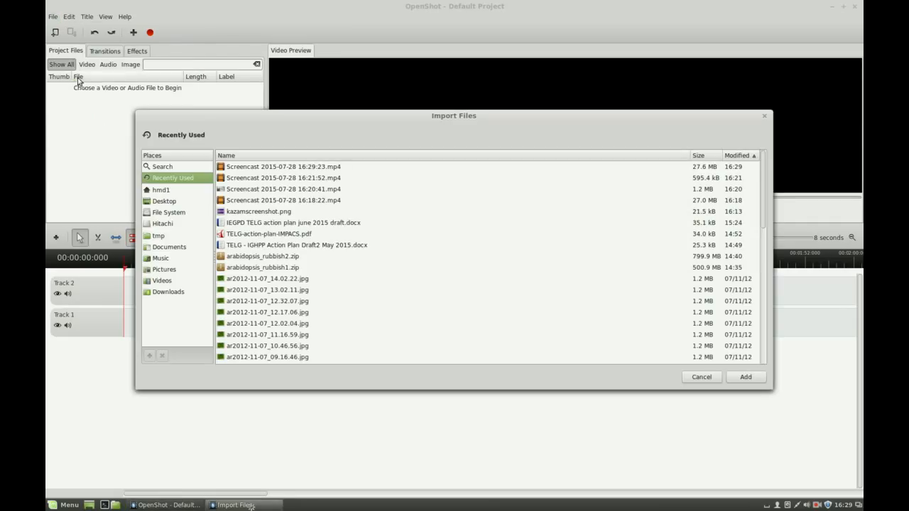
double_click(283, 169)
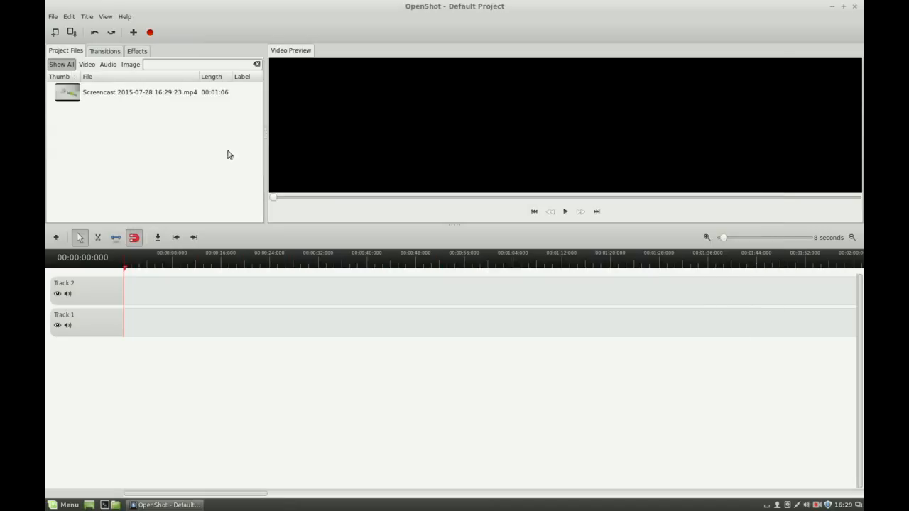
click(70, 97)
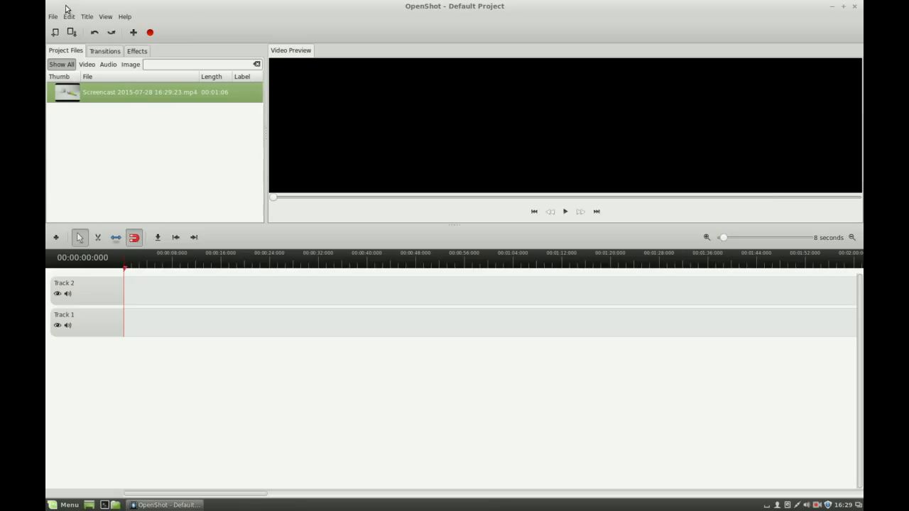
Start a new title in the title editor and preview the Bubbles 2 template
click(83, 19)
click(89, 28)
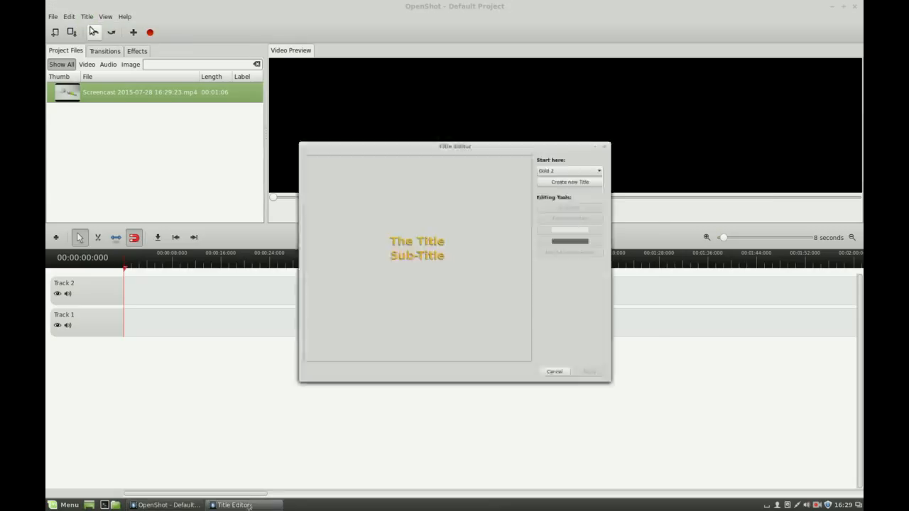
click(567, 152)
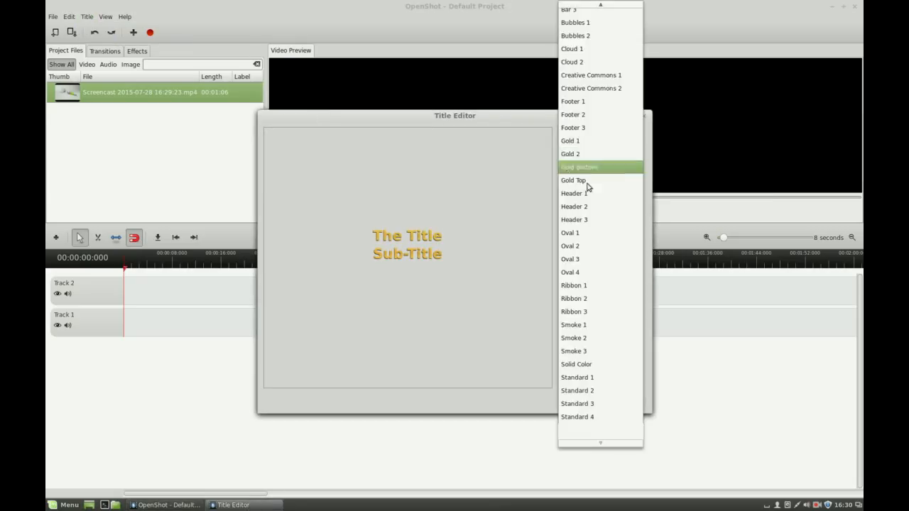
click(583, 46)
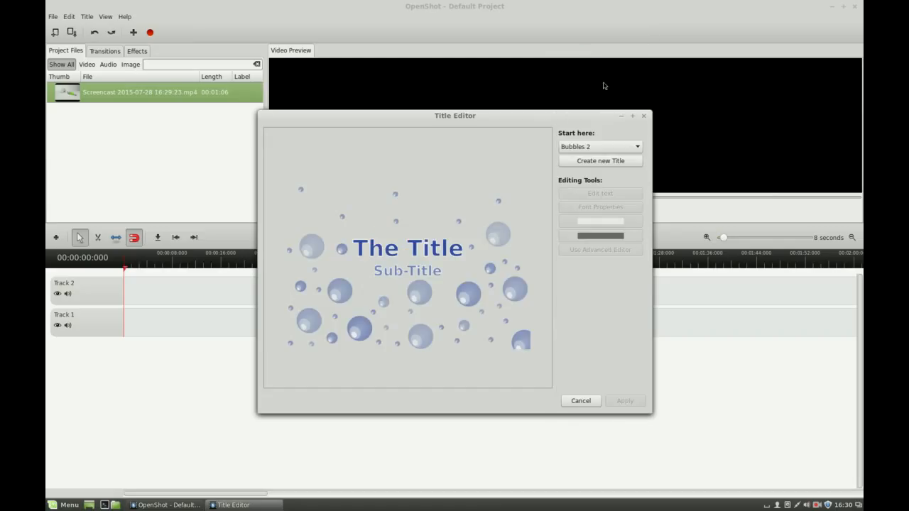
Try the Cloud 2, Smoke 2 and Standard 2 title templates
click(614, 147)
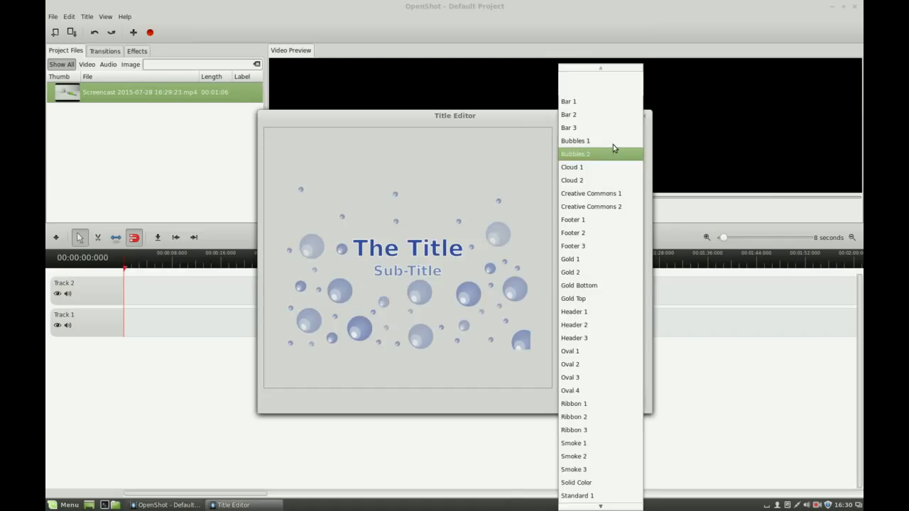
click(615, 180)
click(608, 147)
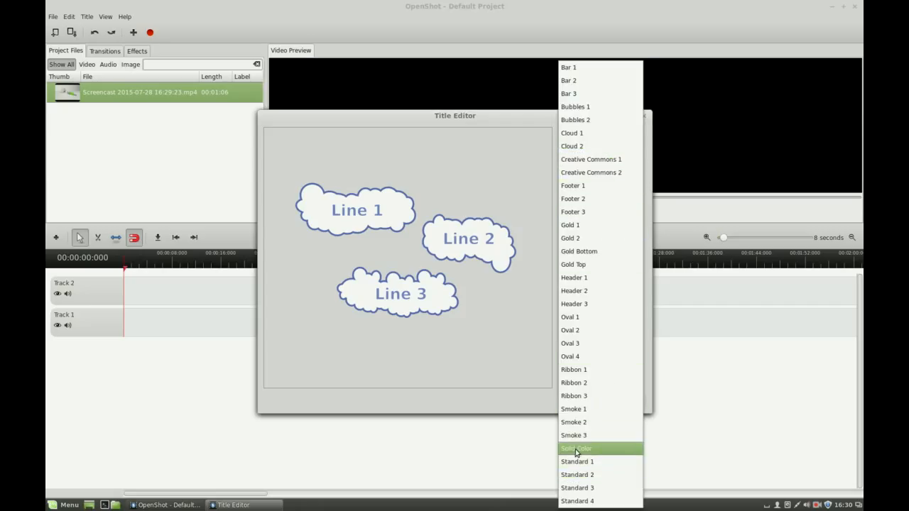
click(579, 424)
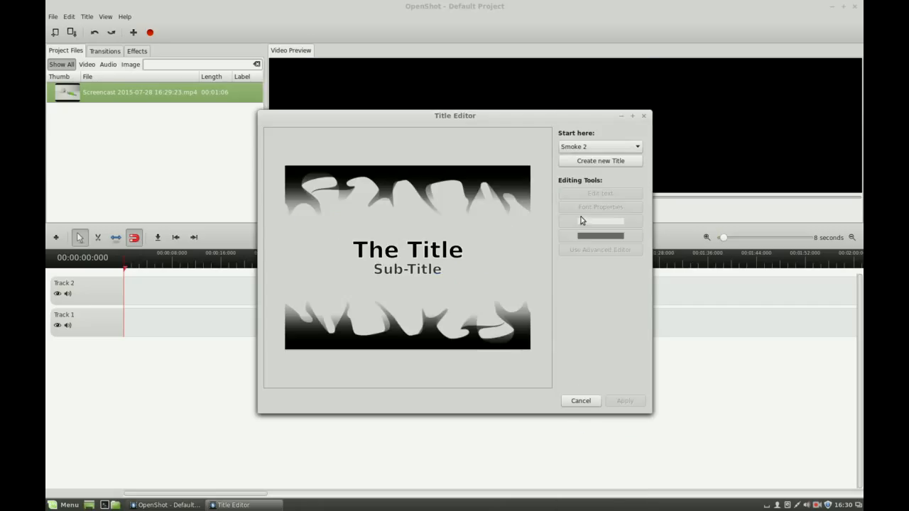
click(580, 147)
scroll(586, 153, up, 2)
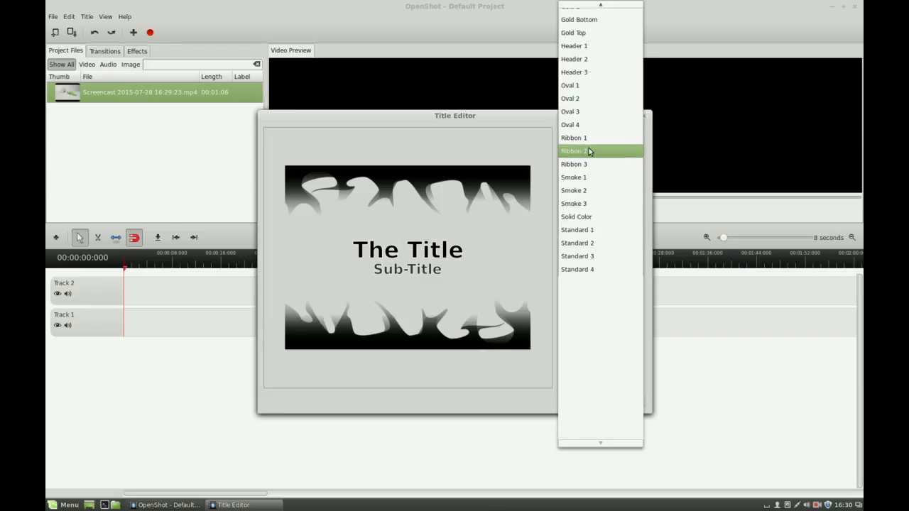
click(624, 244)
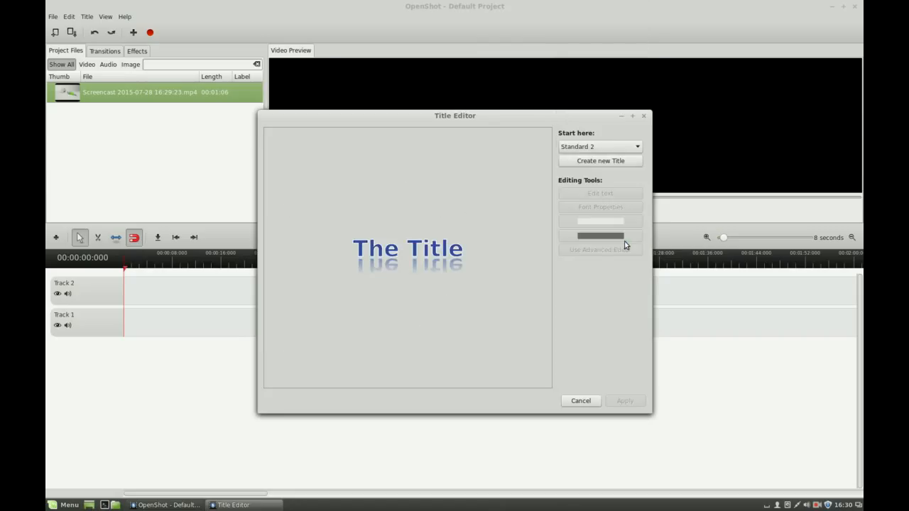
Create a new title from the Standard 3 template and name its file "demo for show & tell"
click(610, 144)
click(584, 159)
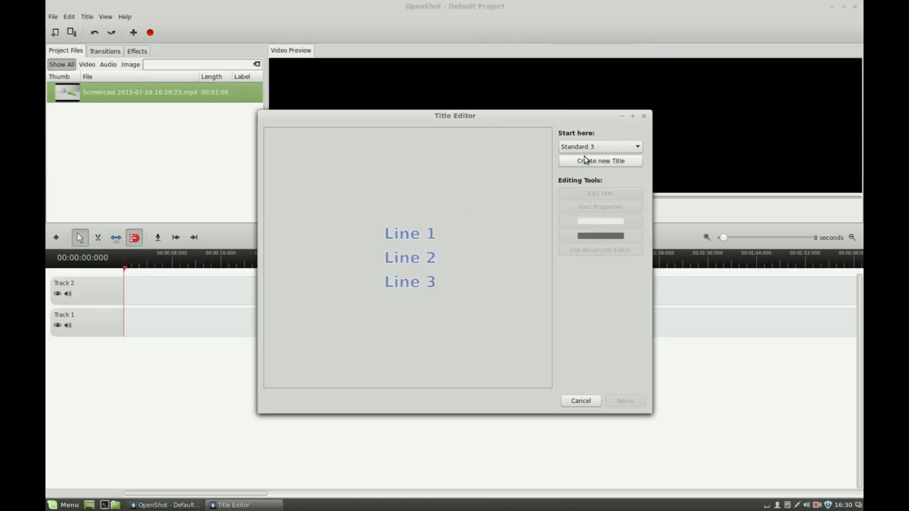
click(588, 164)
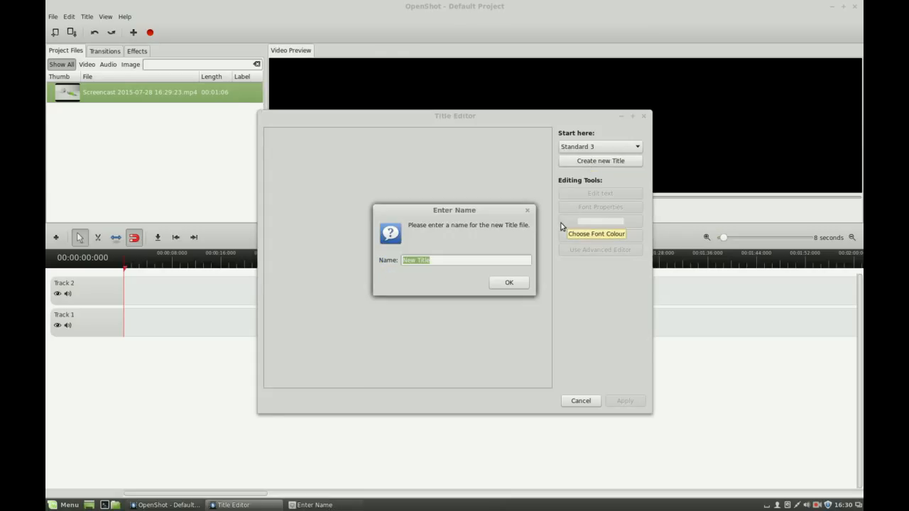
text(demo for sho)
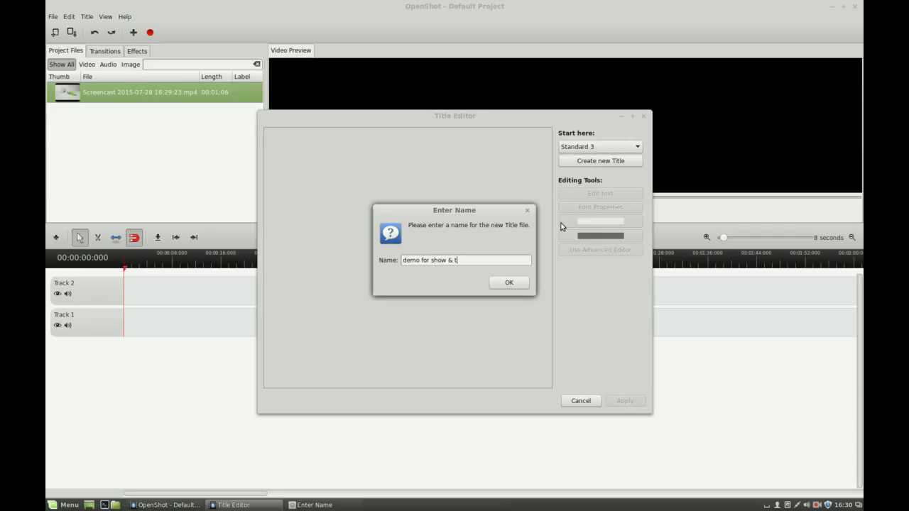
click(509, 283)
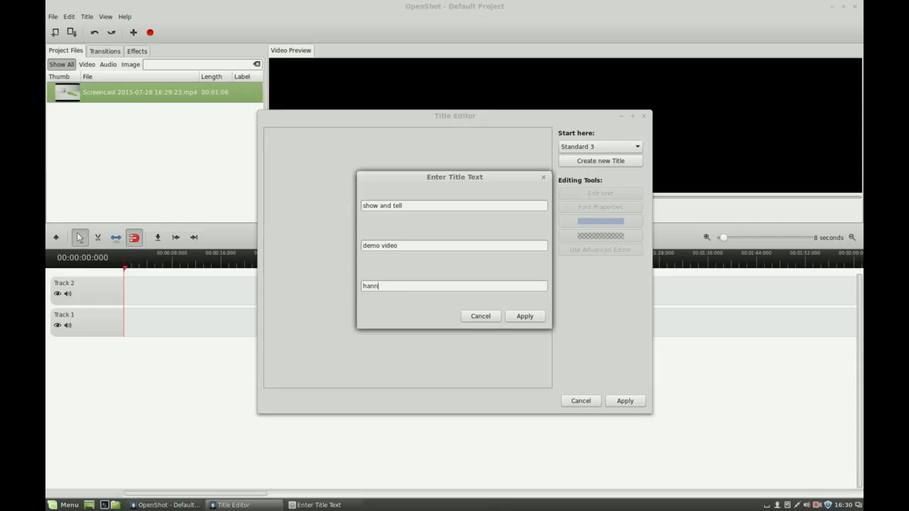
Fill the title lines with "show and tell", "demo video" and the presenter's full name, and set the font colour to #C1BD6F
click(525, 316)
click(610, 223)
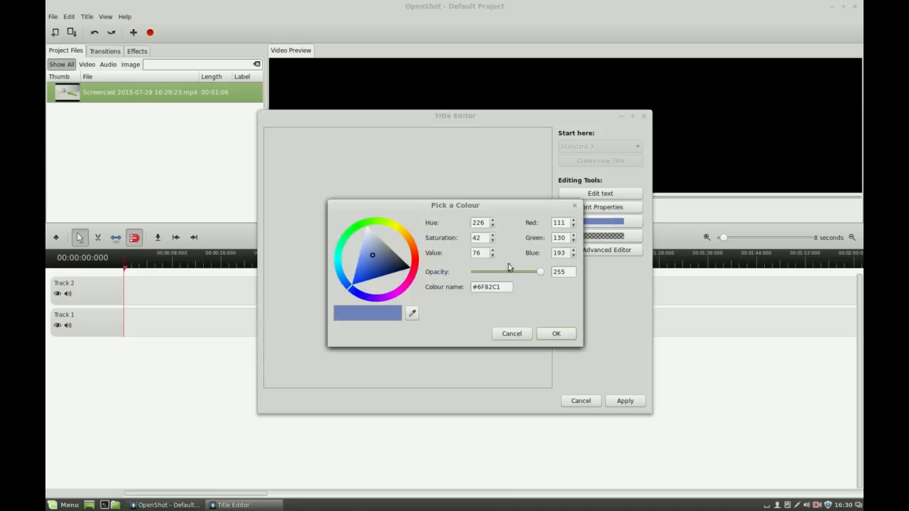
drag(406, 240, 396, 225)
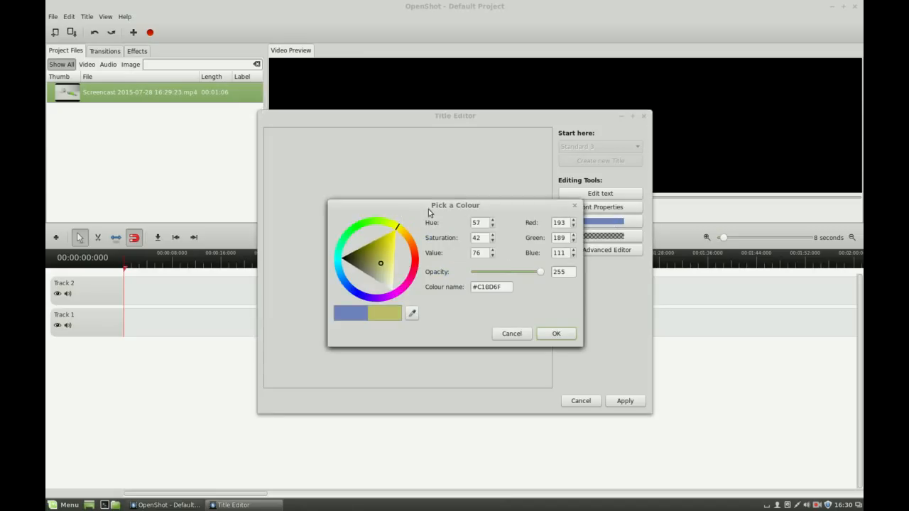
click(556, 335)
Make the title's background solid black at full opacity and apply the finished title to the project
click(604, 238)
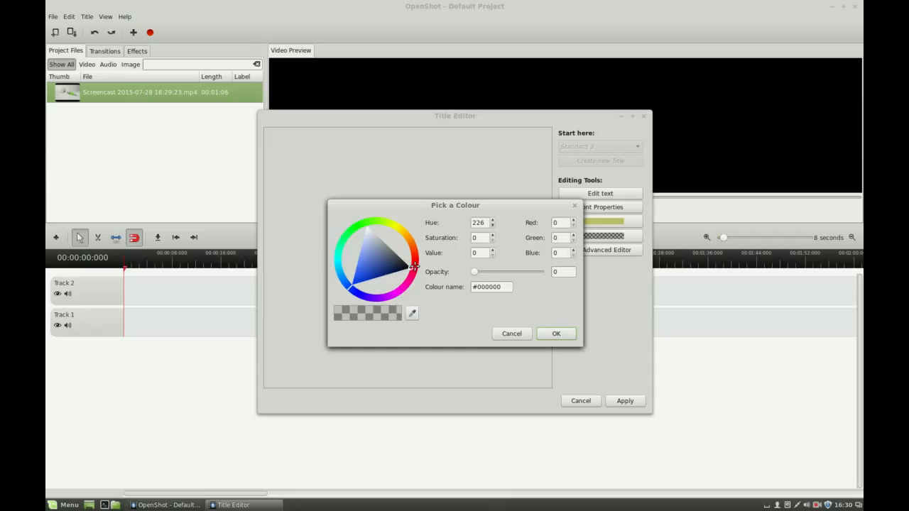
click(557, 335)
click(595, 236)
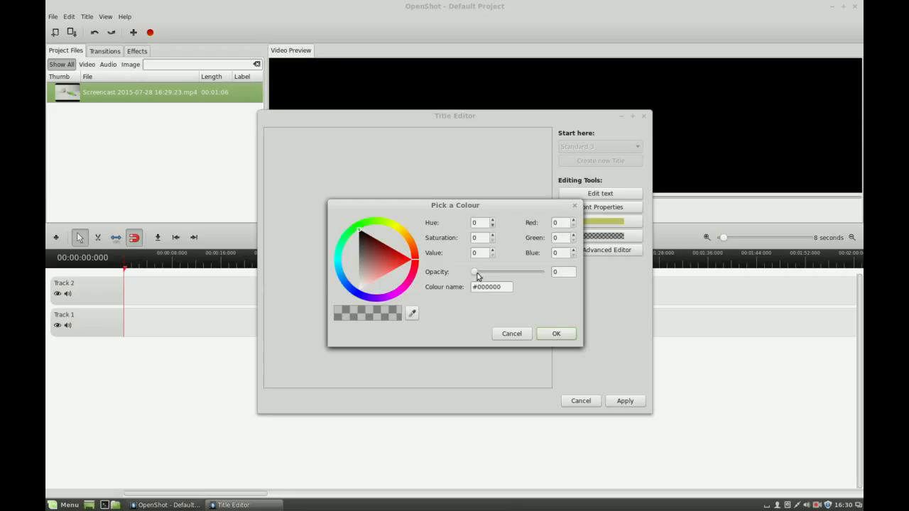
drag(477, 276, 575, 276)
click(556, 333)
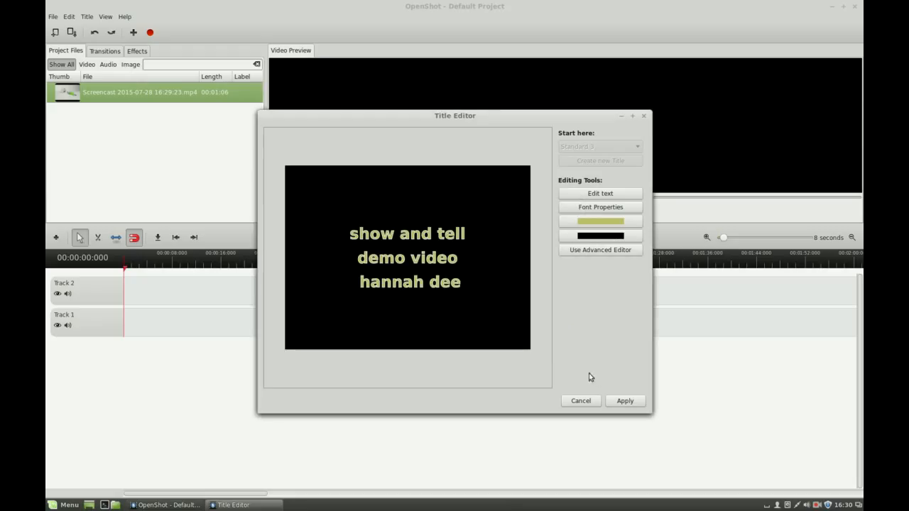
click(624, 402)
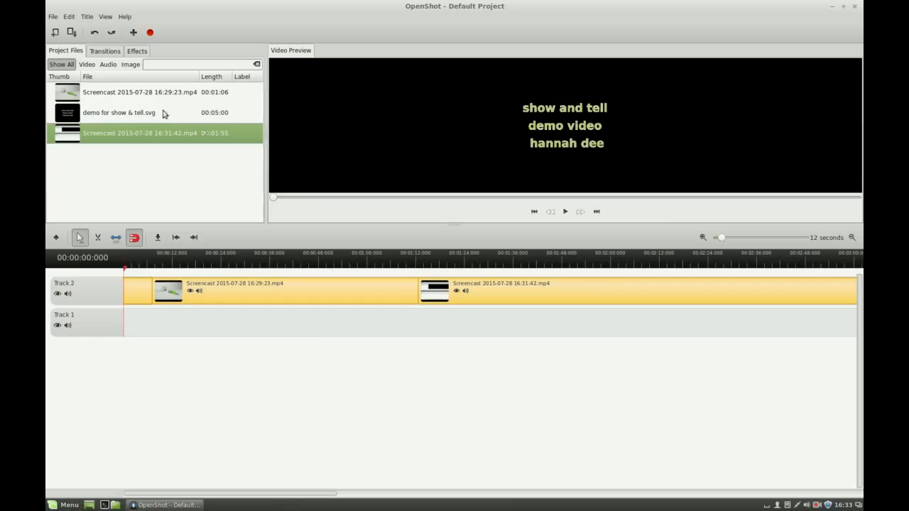
click(125, 91)
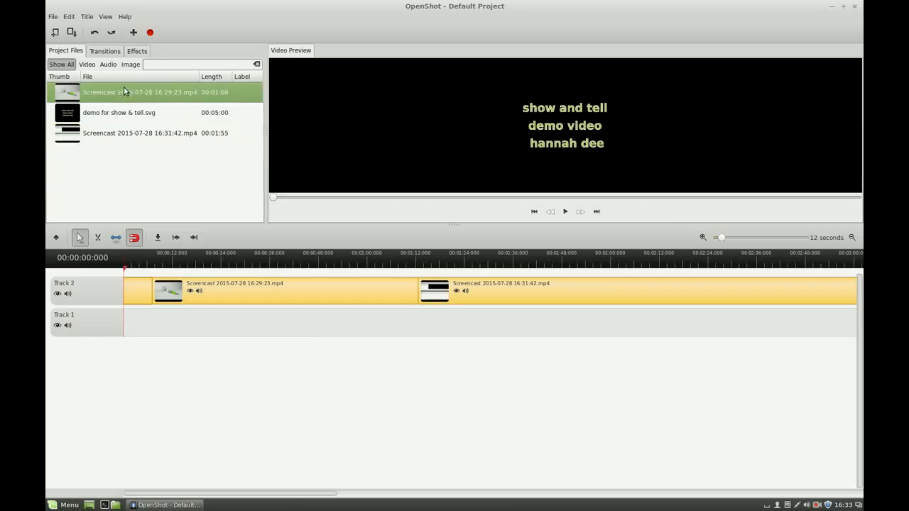
click(128, 134)
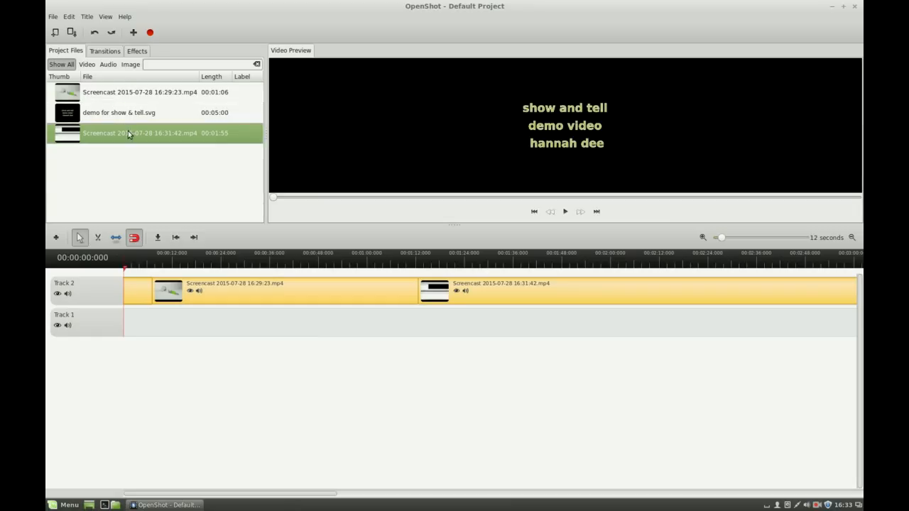
Shorten the title clip at the start of Track 2 by lowering its out point in the clip's length properties
right_click(133, 295)
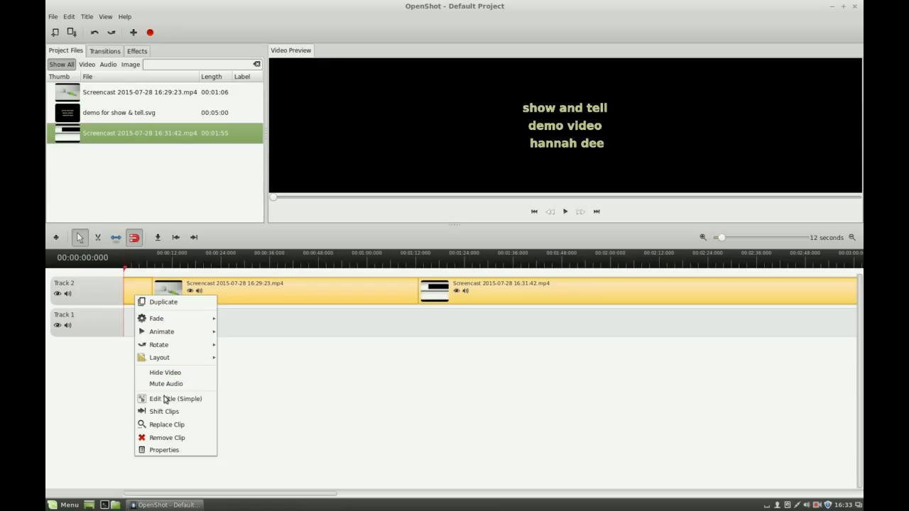
click(164, 449)
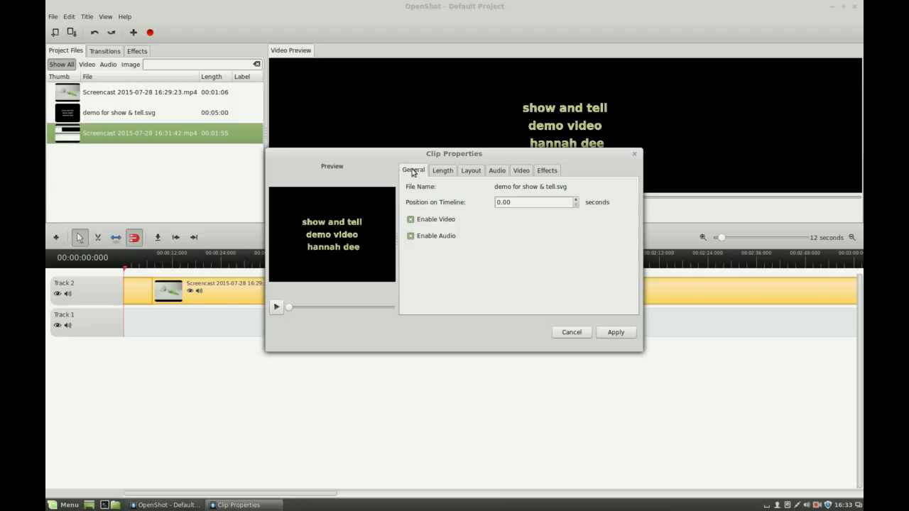
click(442, 174)
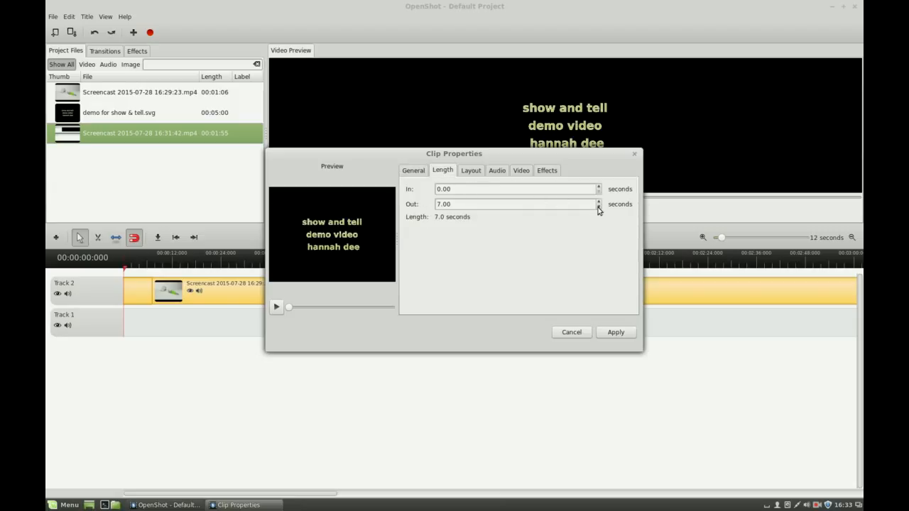
click(615, 332)
Shift both screencast clips earlier on Track 2 to close the gap after the title clip
mouse_move(317, 302)
mouse_down()
mouse_move(305, 290)
mouse_move(316, 294)
mouse_up()
drag(492, 289, 489, 290)
drag(179, 493, 256, 494)
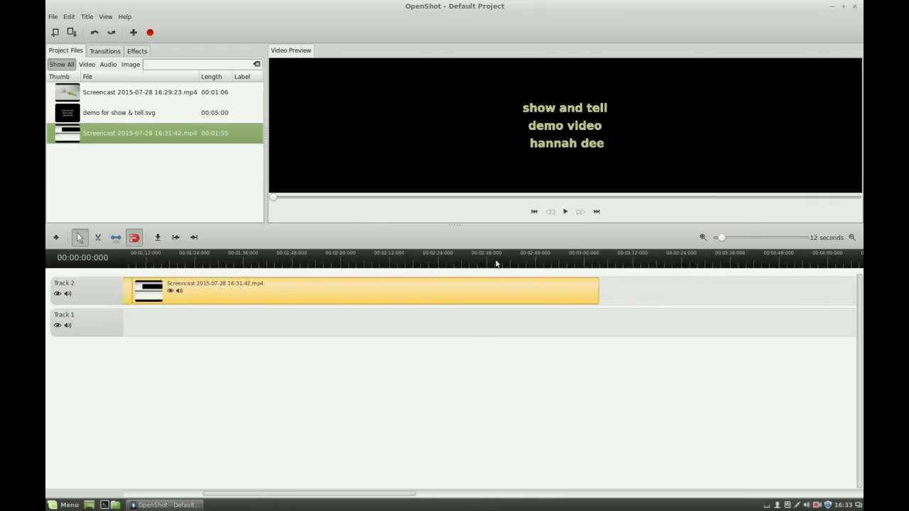
Split the 16:31:42 screencast clip on Track 2 with the razor at about 00:02:23
click(496, 264)
drag(495, 270, 433, 284)
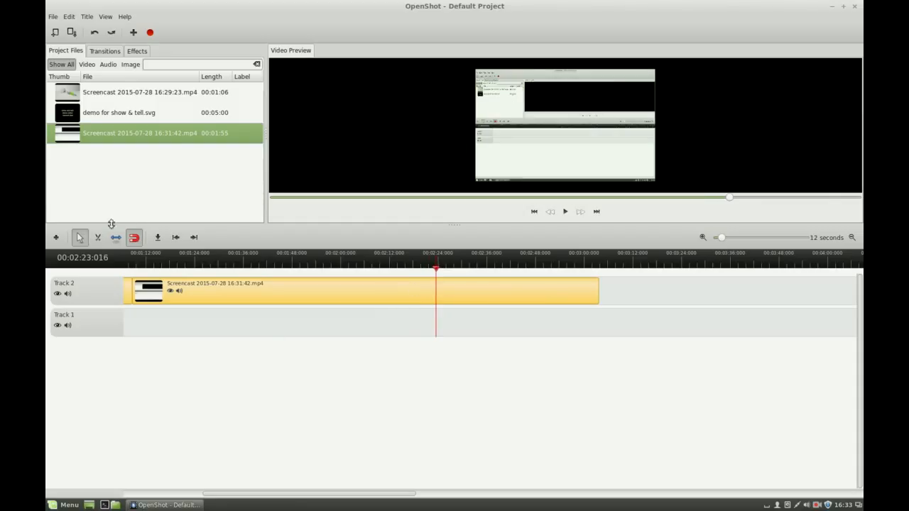
click(101, 240)
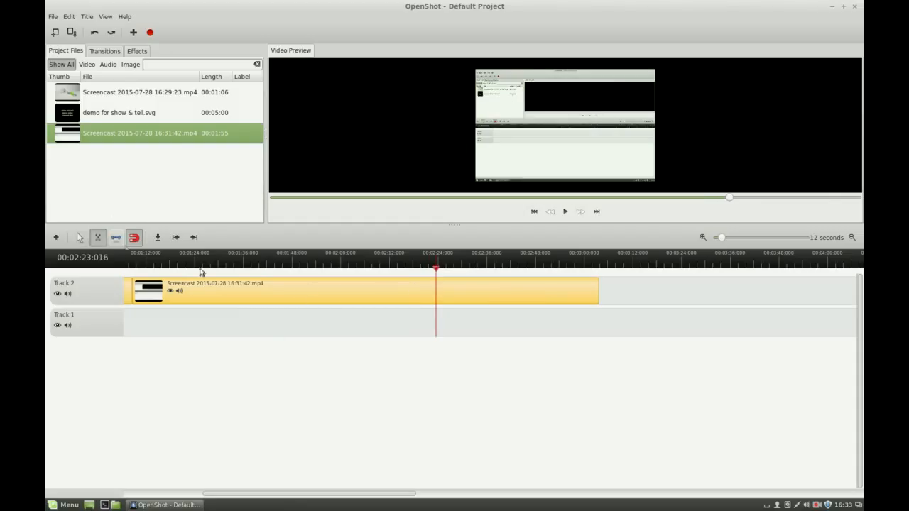
click(441, 282)
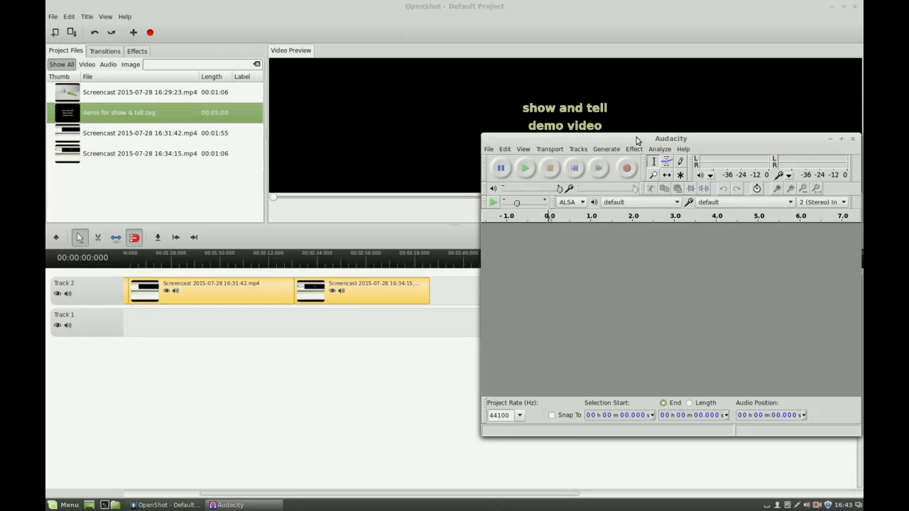
Record an audio narration track in Audacity while playing the project preview from the start in OpenShot
click(489, 150)
click(489, 150)
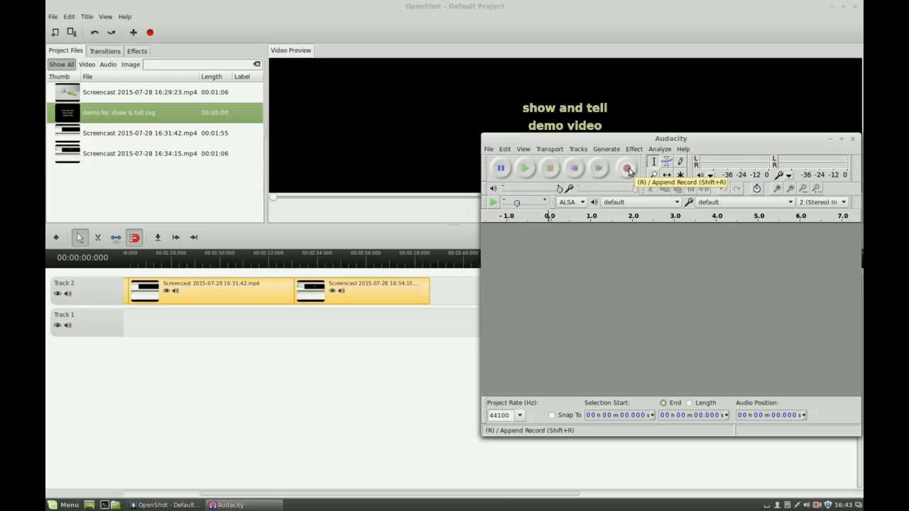
click(628, 171)
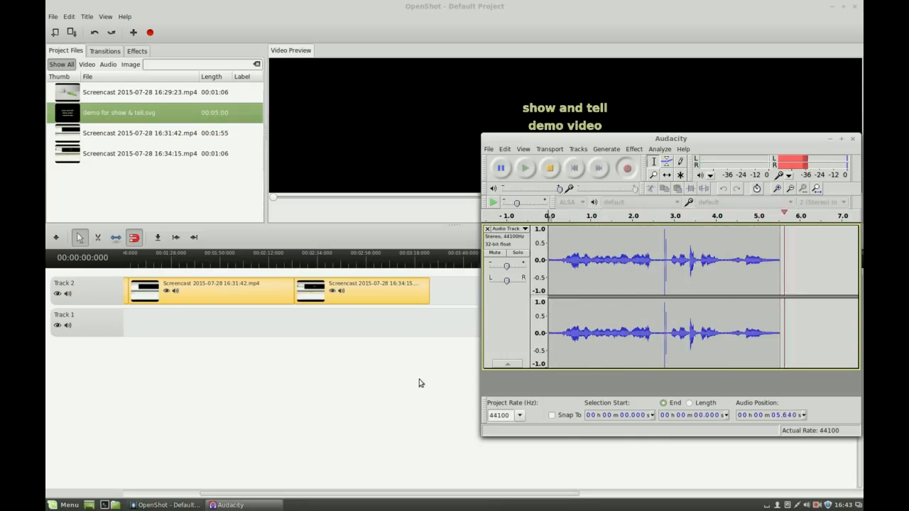
click(447, 385)
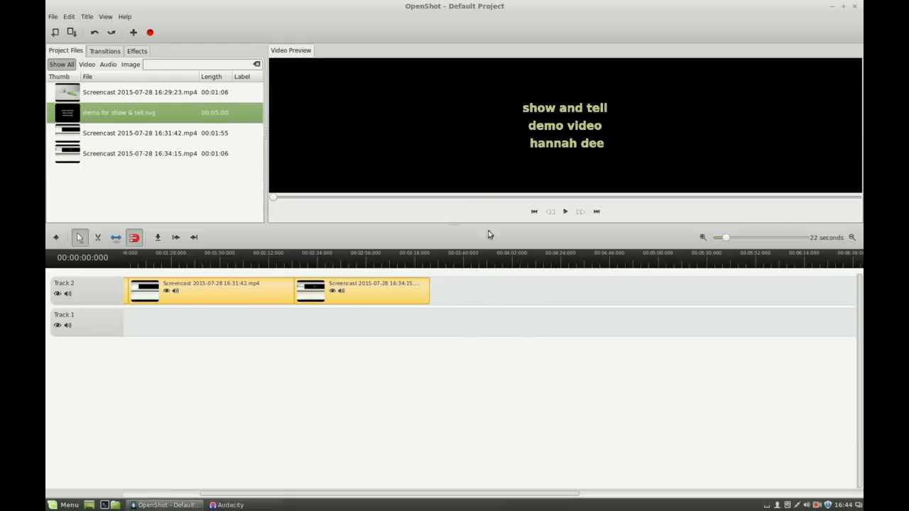
click(565, 211)
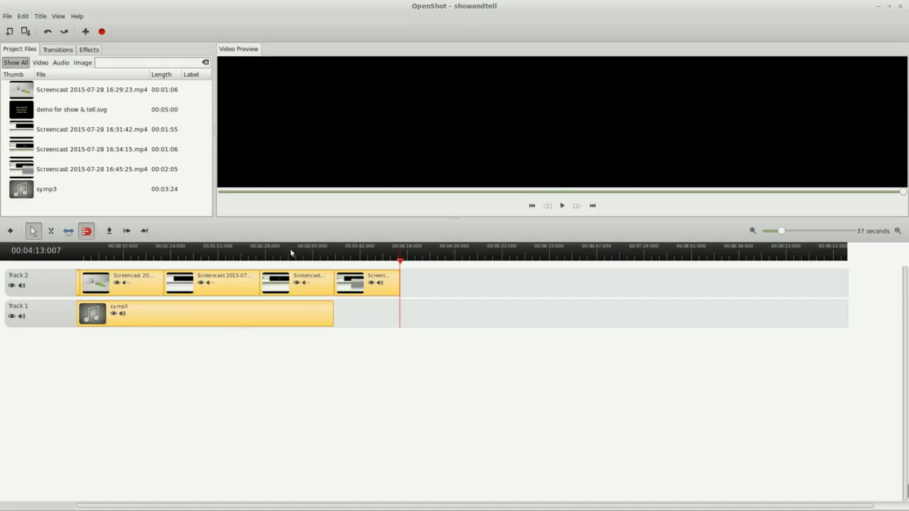
Return the playhead to the title at the start of the timeline and enlarge the video preview area
drag(399, 262, 76, 257)
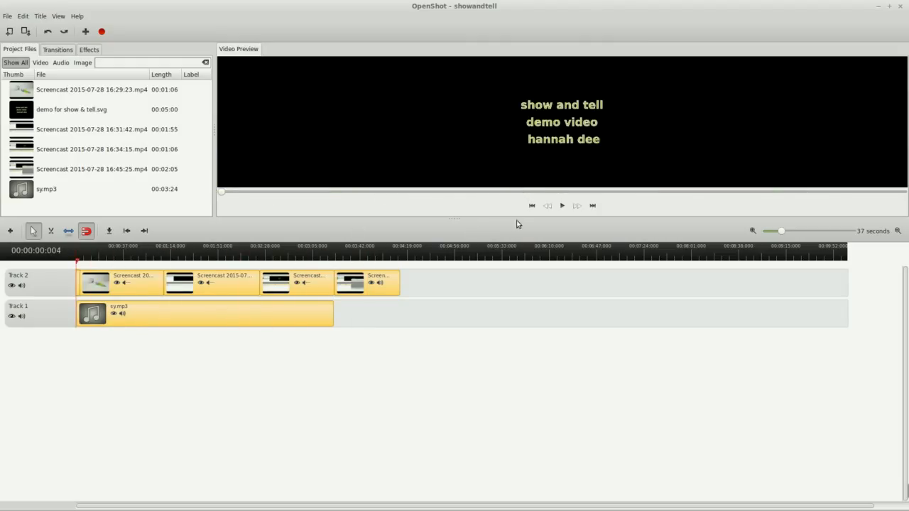
drag(515, 219, 525, 316)
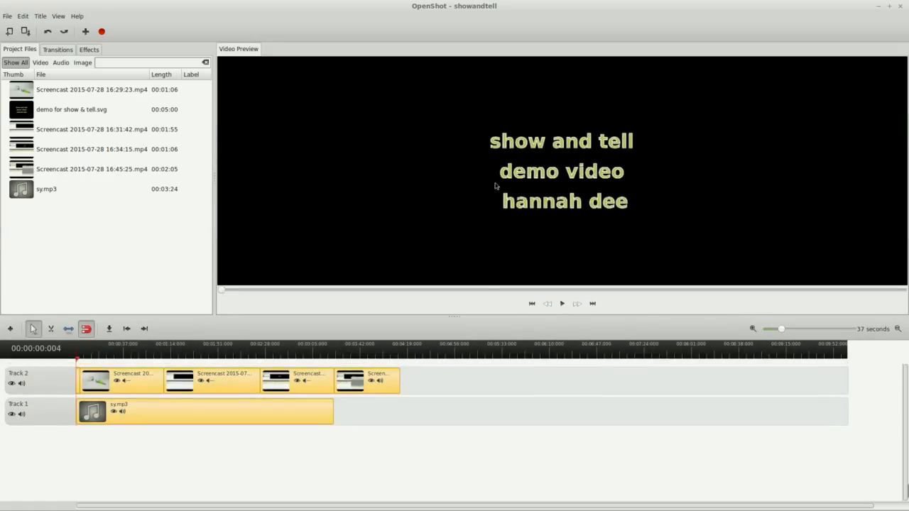
mouse_move(77, 357)
mouse_down()
mouse_move(399, 358)
mouse_move(78, 357)
mouse_up()
Save the showandtell project and open its video export settings
click(5, 15)
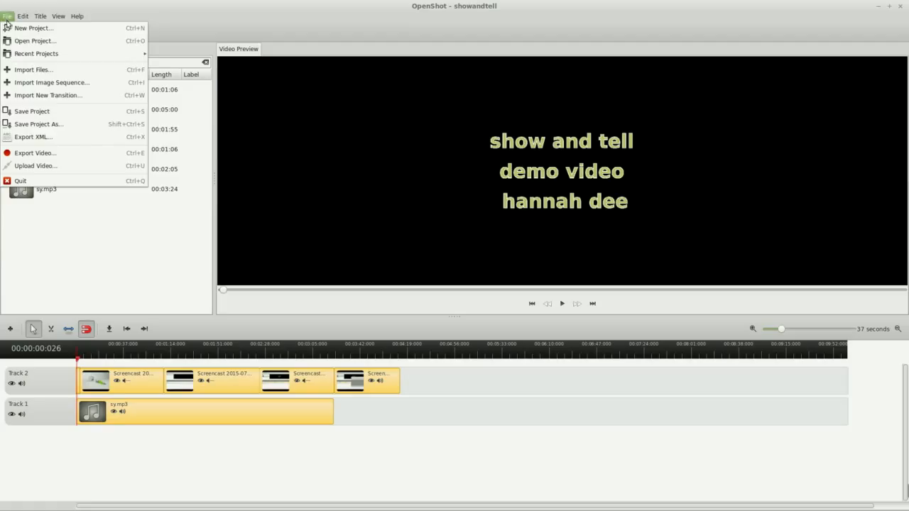
click(36, 112)
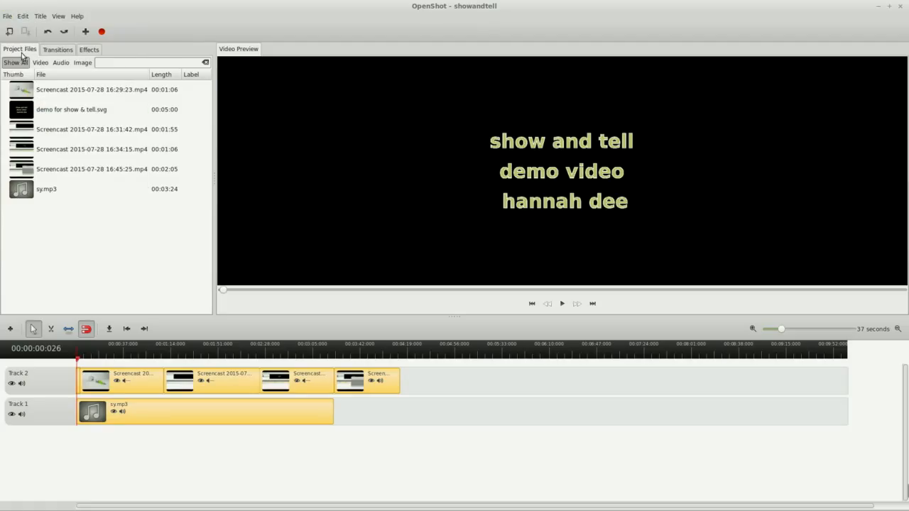
click(8, 15)
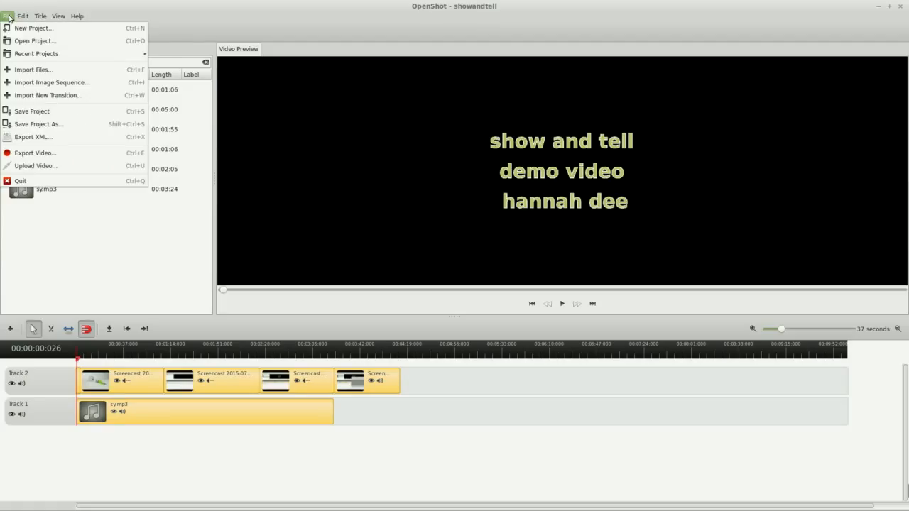
click(66, 159)
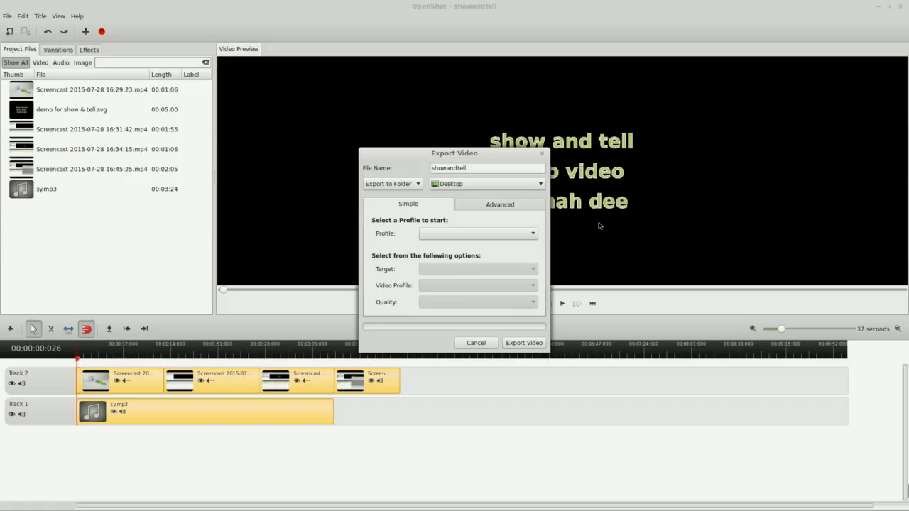
Set the export profile to Web, target to YouTube-HD, video profile to HD 720p 29.97 fps and quality to High
click(519, 235)
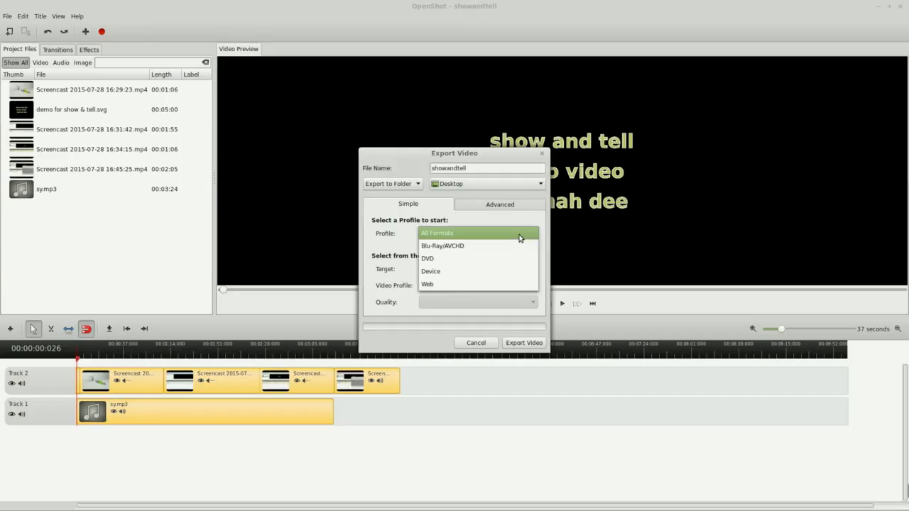
click(507, 288)
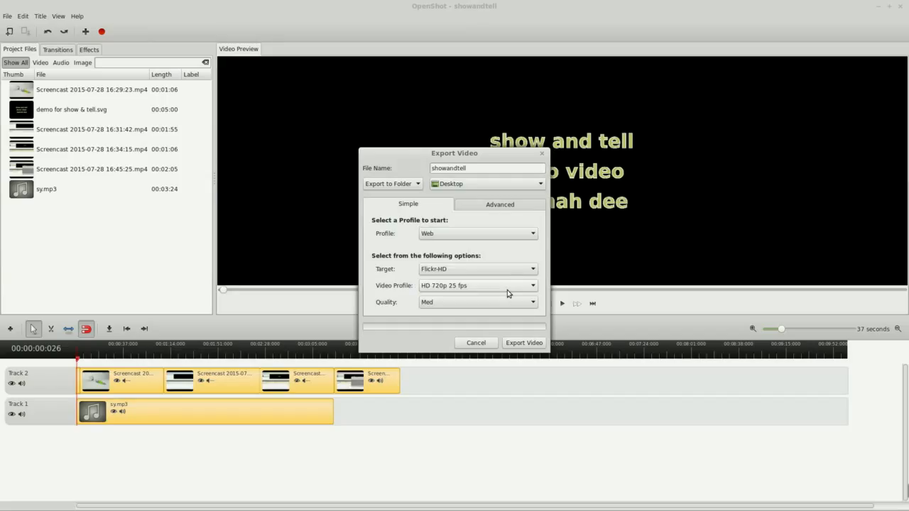
click(494, 269)
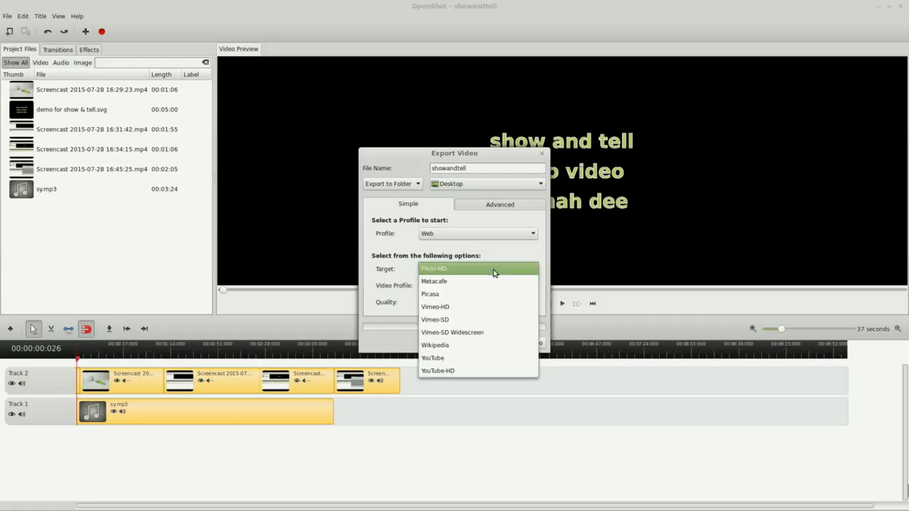
click(488, 371)
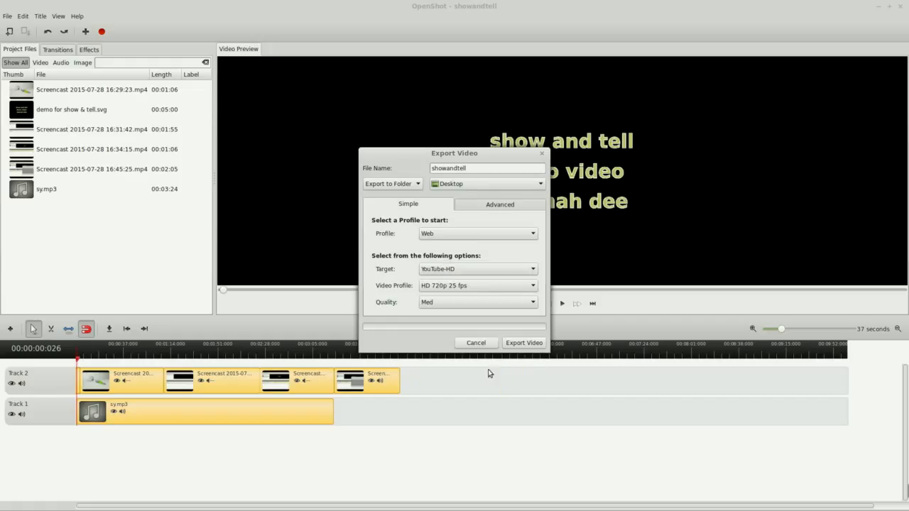
click(474, 286)
click(478, 296)
click(483, 304)
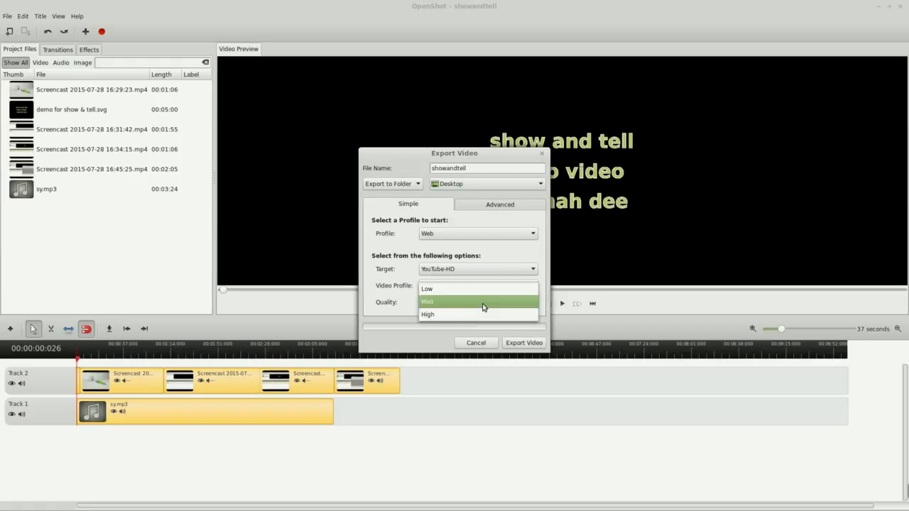
click(484, 315)
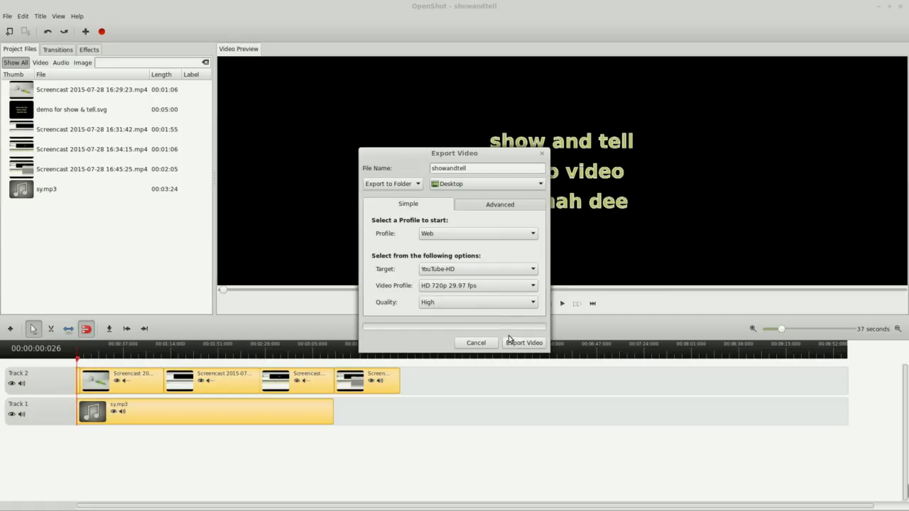